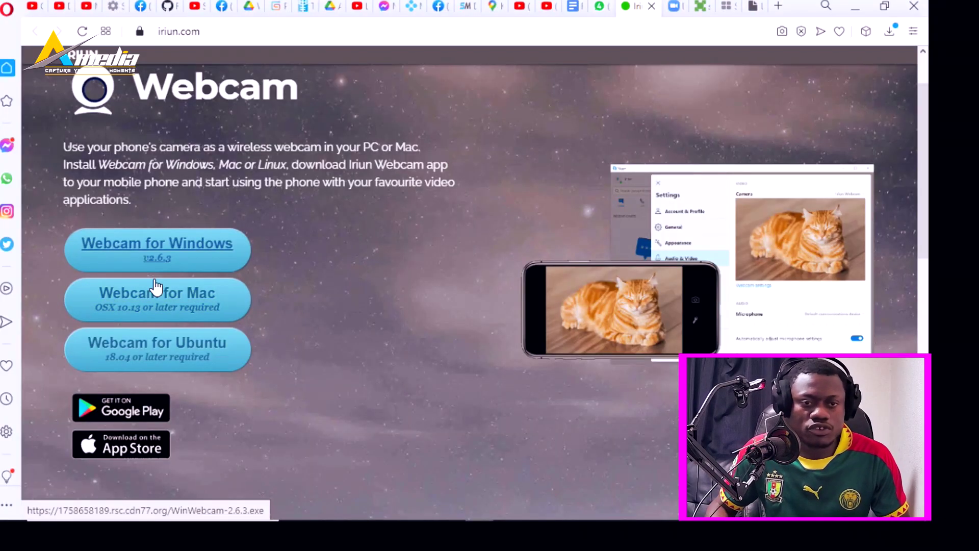
Step: Download the WinWebcam-2.6.3.exe installer for Windows and show it in the CAPURE folder
left_click(126, 277)
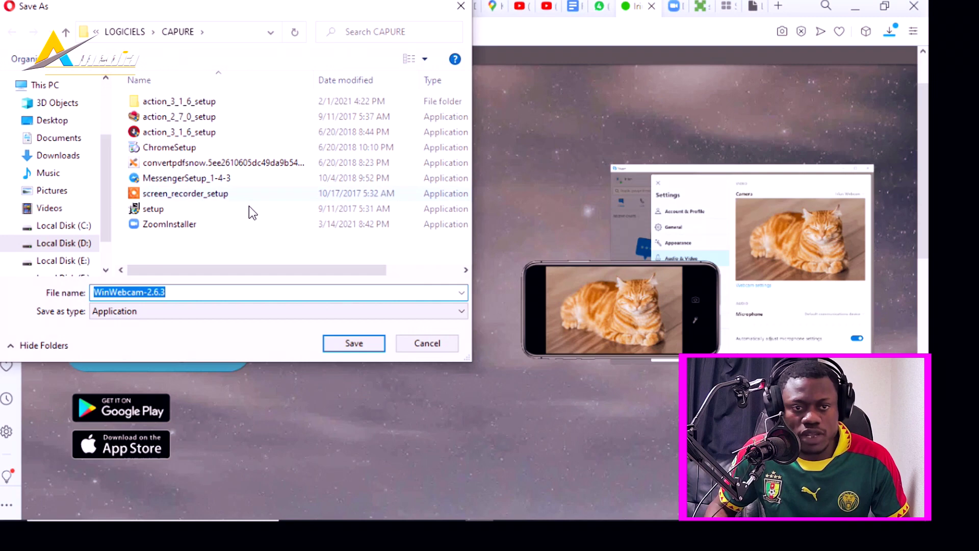
key("Return")
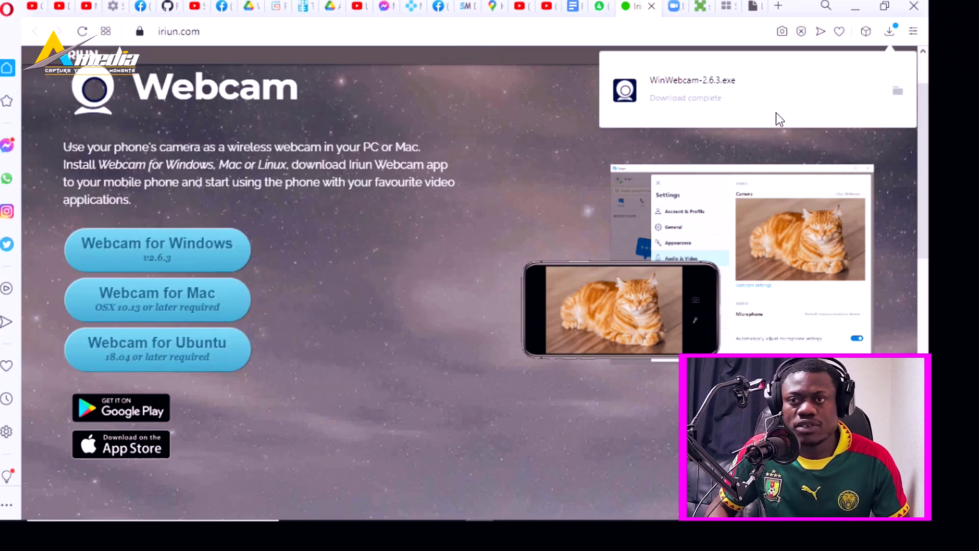
left_click(898, 91)
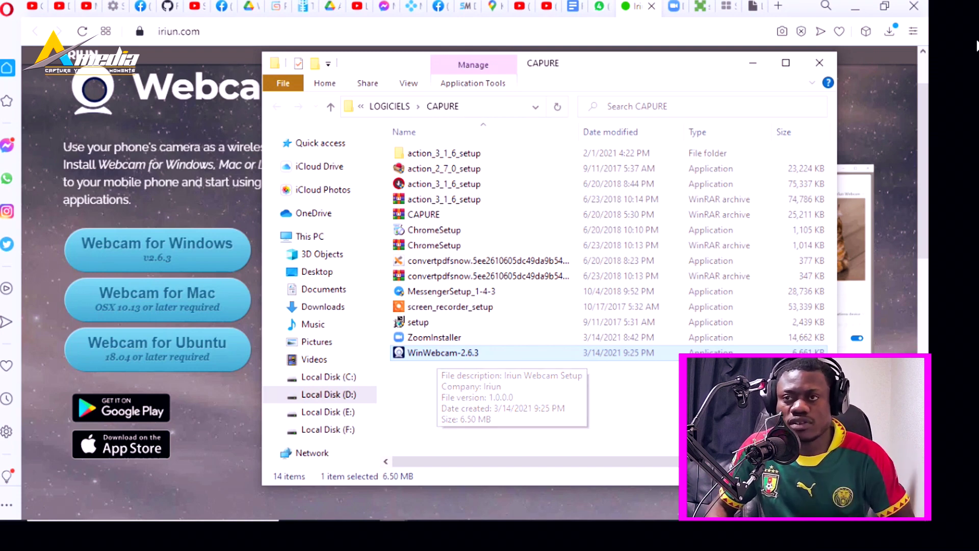
Step: Close the Opera browser and the CAPURE File Explorer window
left_click(908, 7)
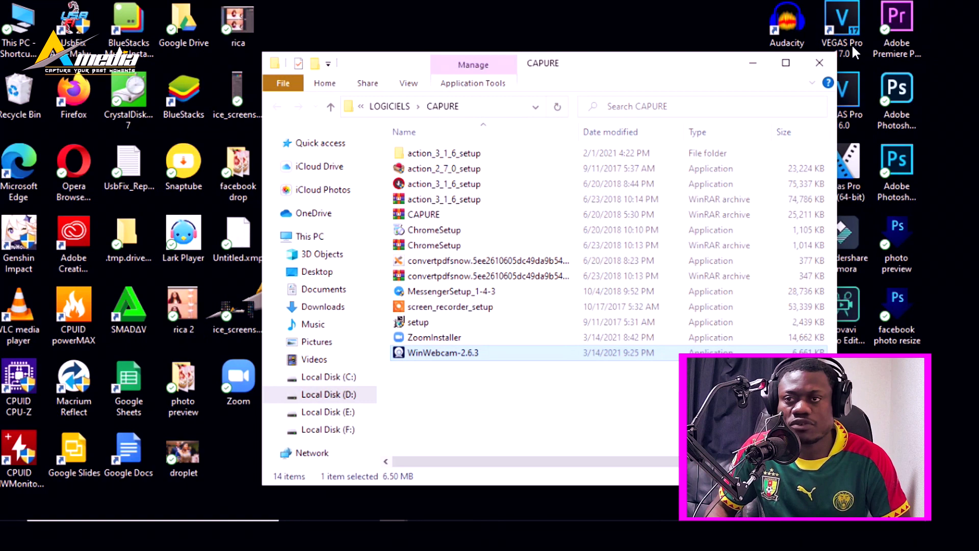
left_click(818, 64)
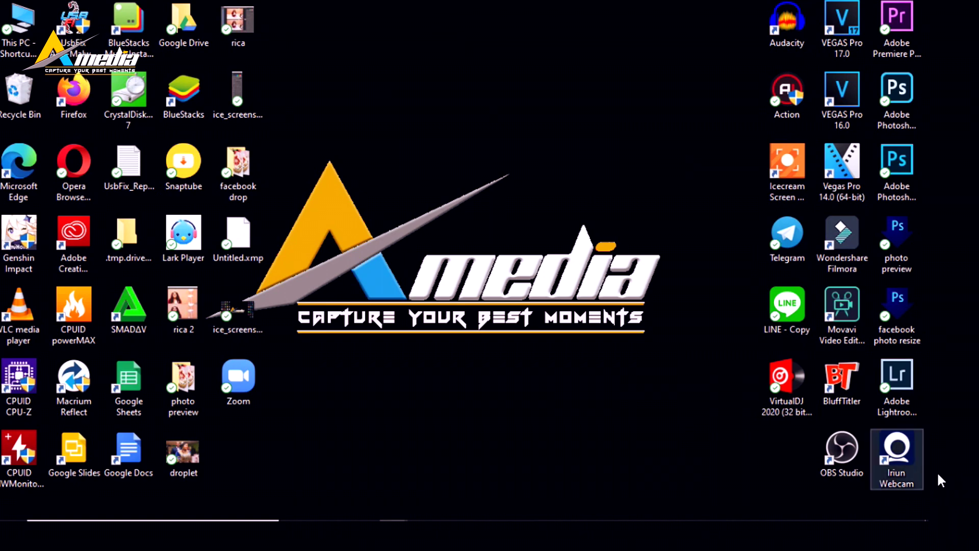
Step: Search the Start menu for 'iriun' and launch Iriun Webcam
left_click(11, 544)
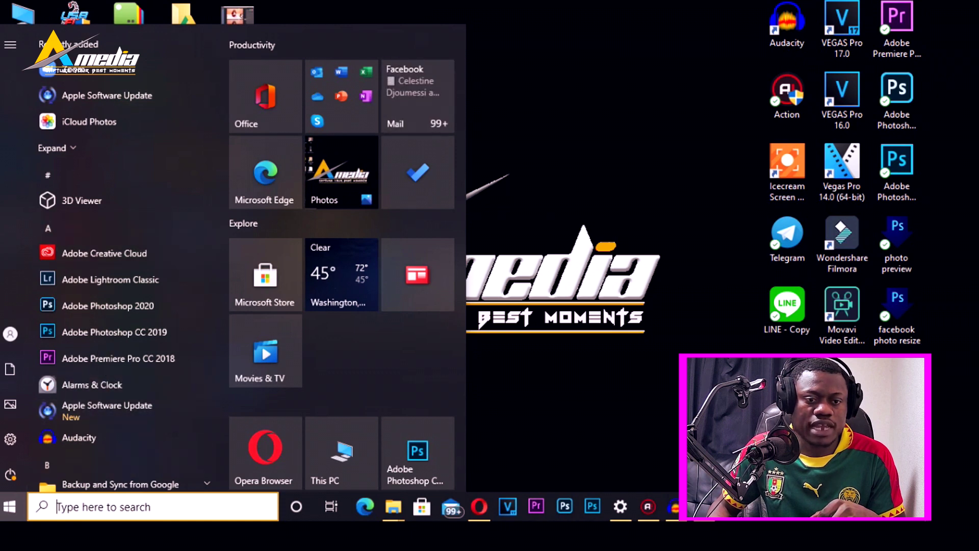
left_click(57, 506)
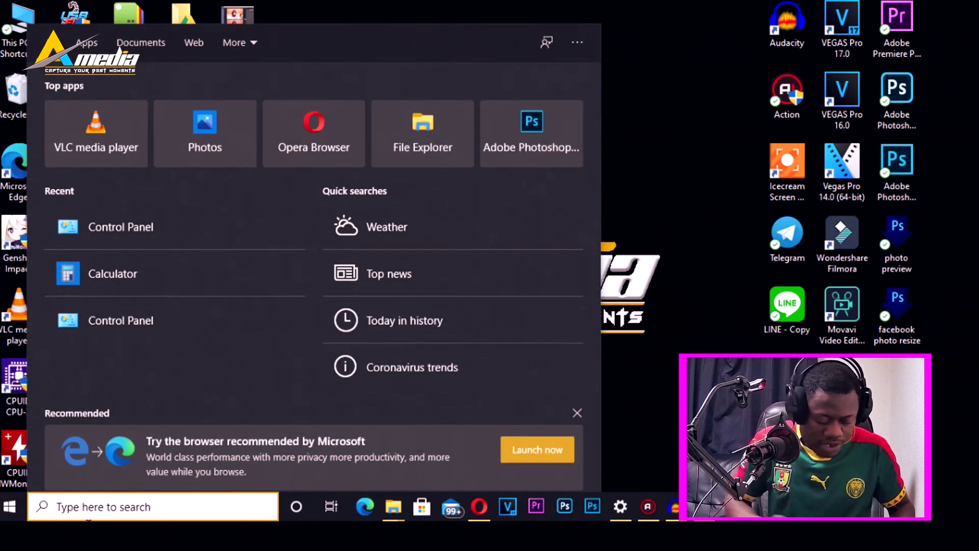
type("iri")
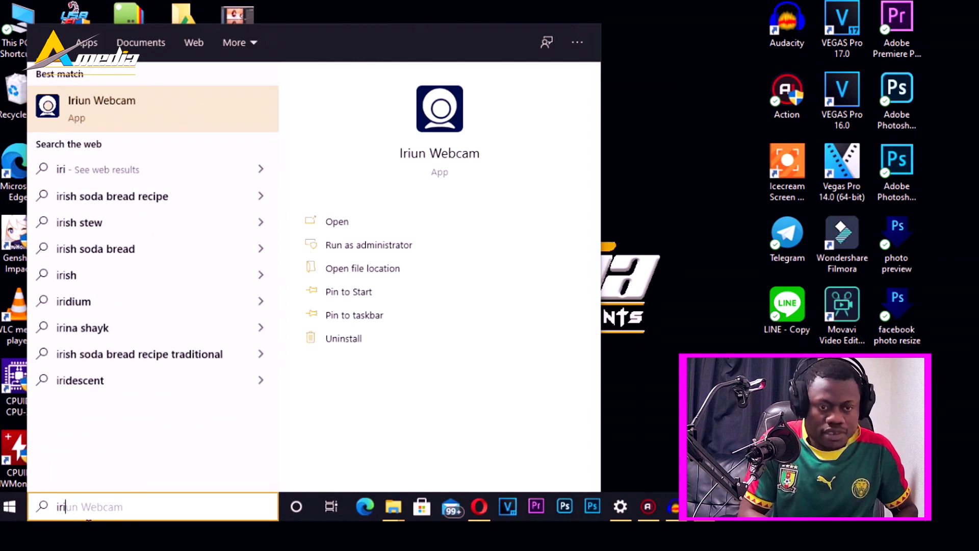
type("u")
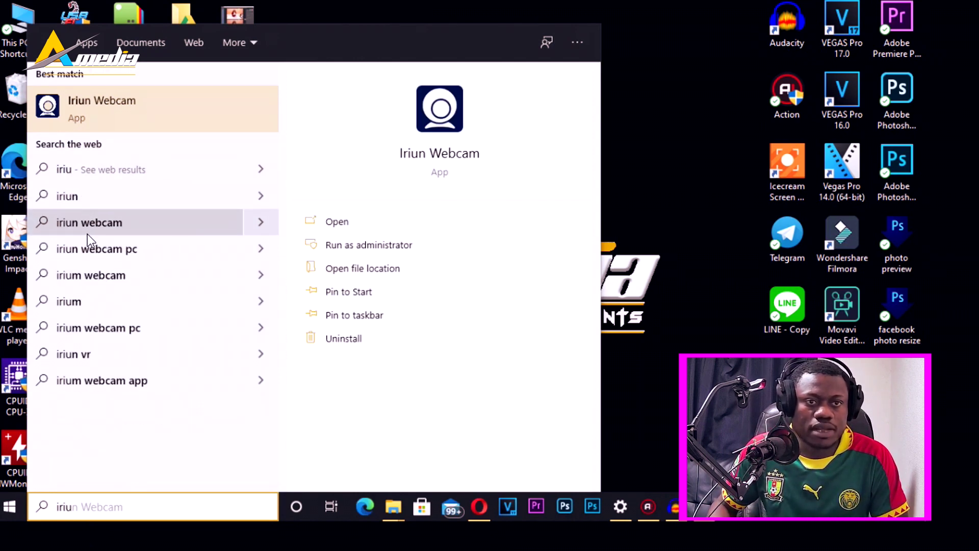
left_click(712, 82)
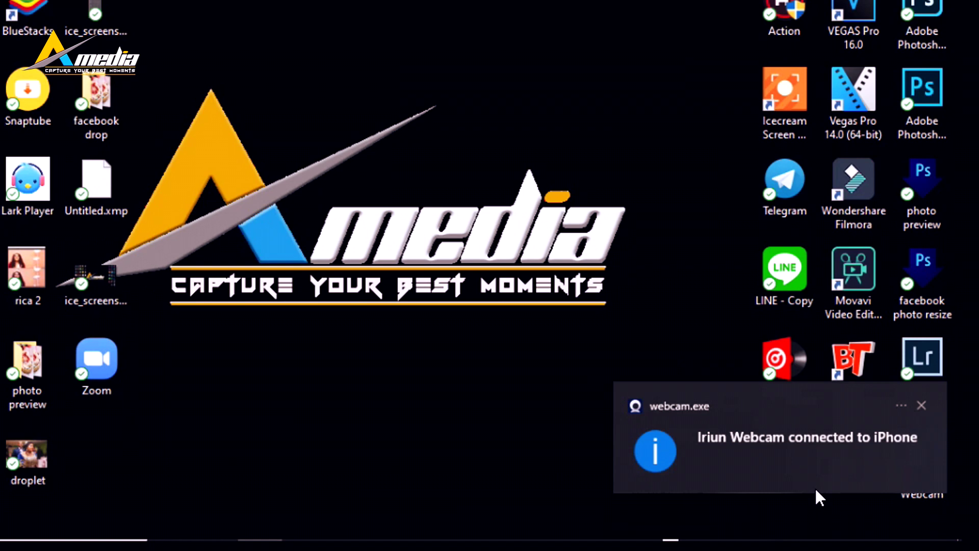
Step: Open the Iriun Webcam window from its notification to see the iPhone camera preview
left_click(815, 487)
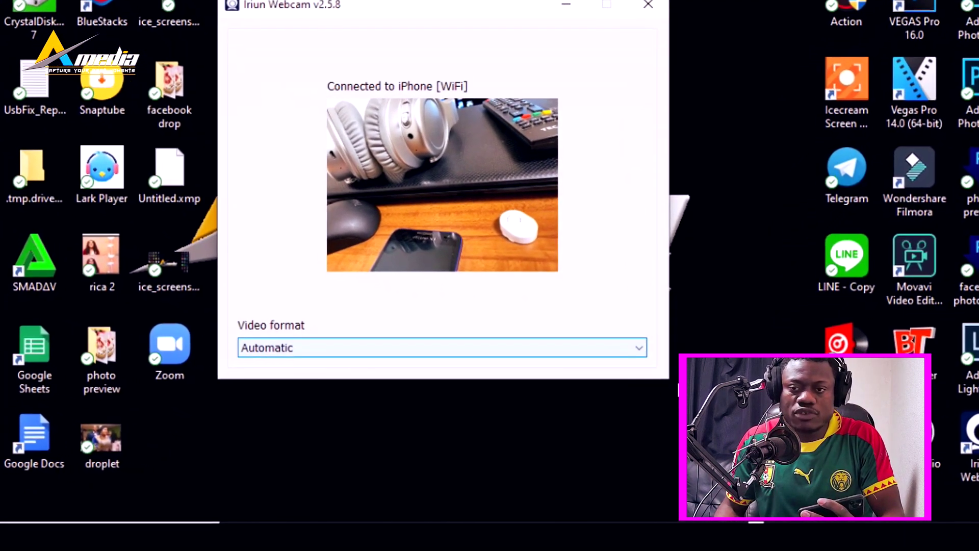
Step: Set the Iriun video format to 3840 x 2160, then change it to 2560 x 1440
left_click(632, 359)
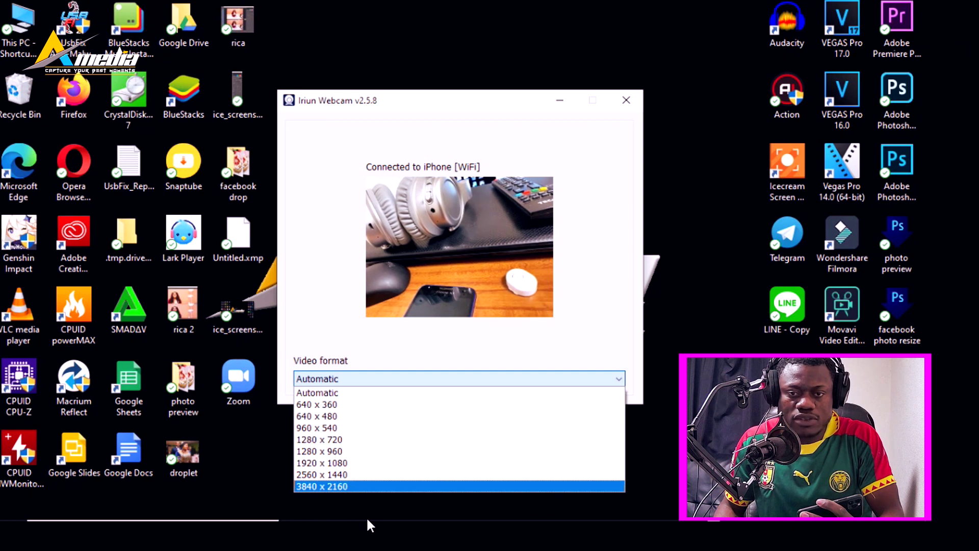
key("Return")
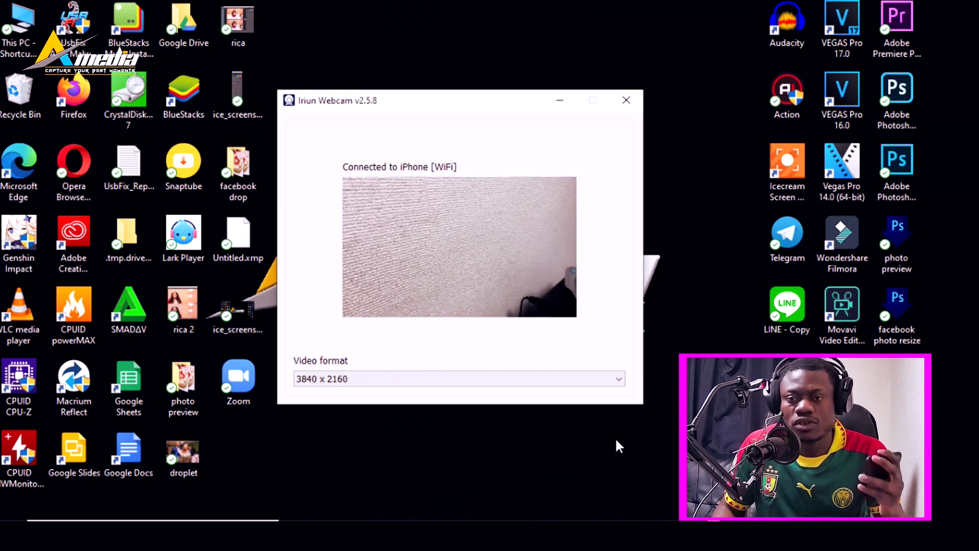
key("alt+Down")
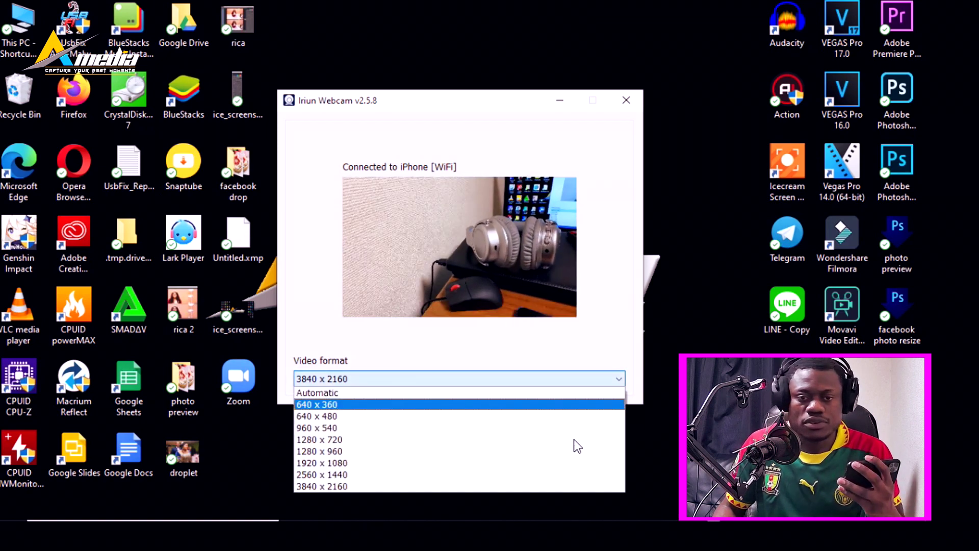
key("Return")
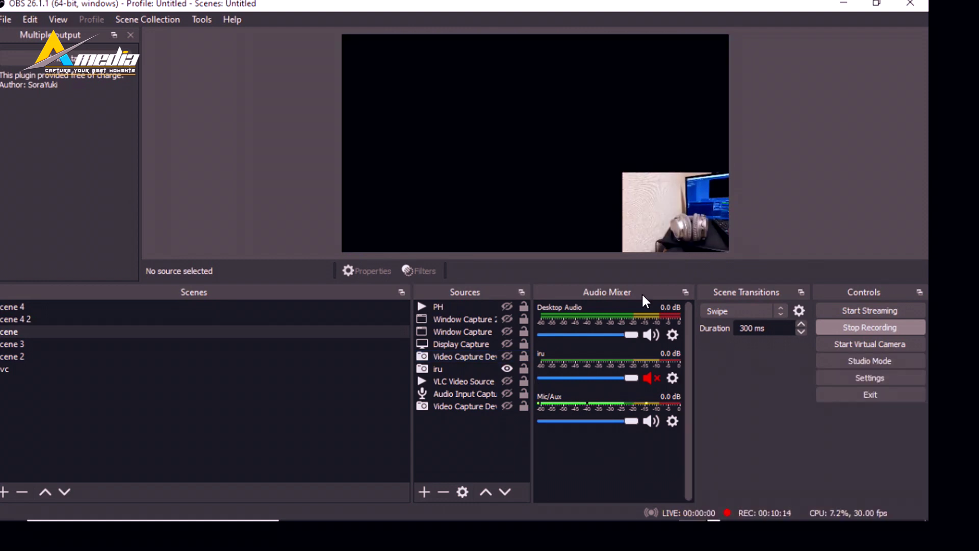
Step: Drag the iru webcam source to the centre of the OBS preview and enlarge it
left_click_drag(698, 219, 660, 218)
left_click_drag(574, 195, 643, 217)
left_click_drag(726, 218, 543, 166)
left_click_drag(574, 217, 598, 180)
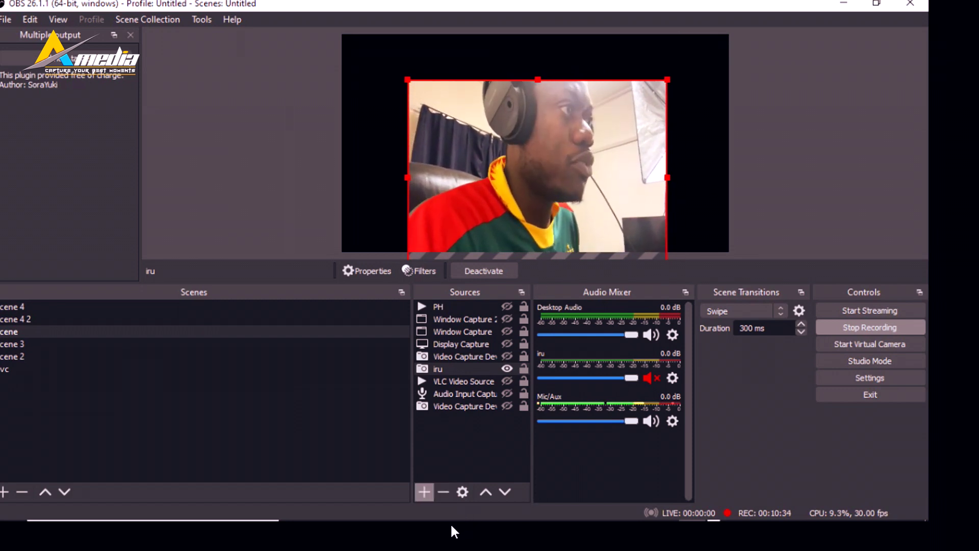
Step: Add a Video Capture Device 4 source using the Iriun Webcam device
left_click(424, 491)
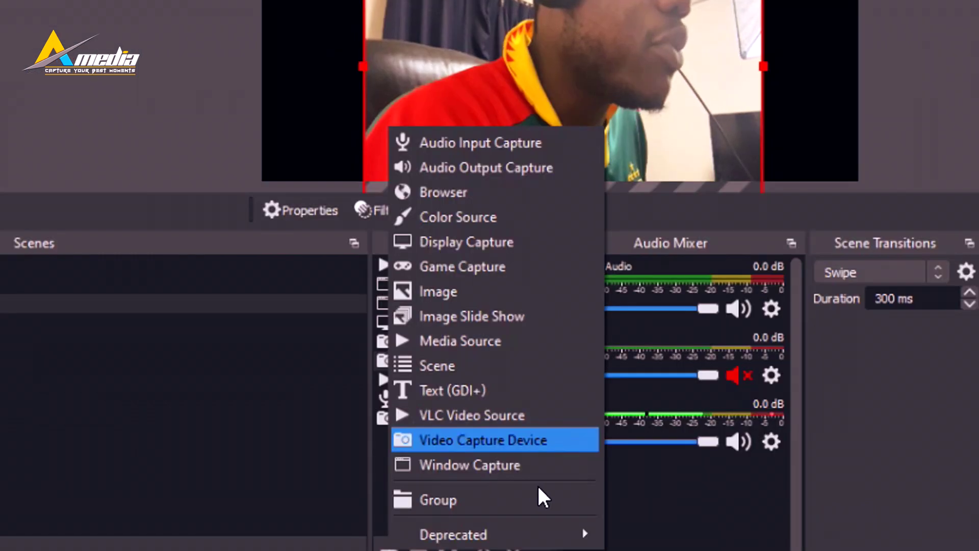
left_click(485, 420)
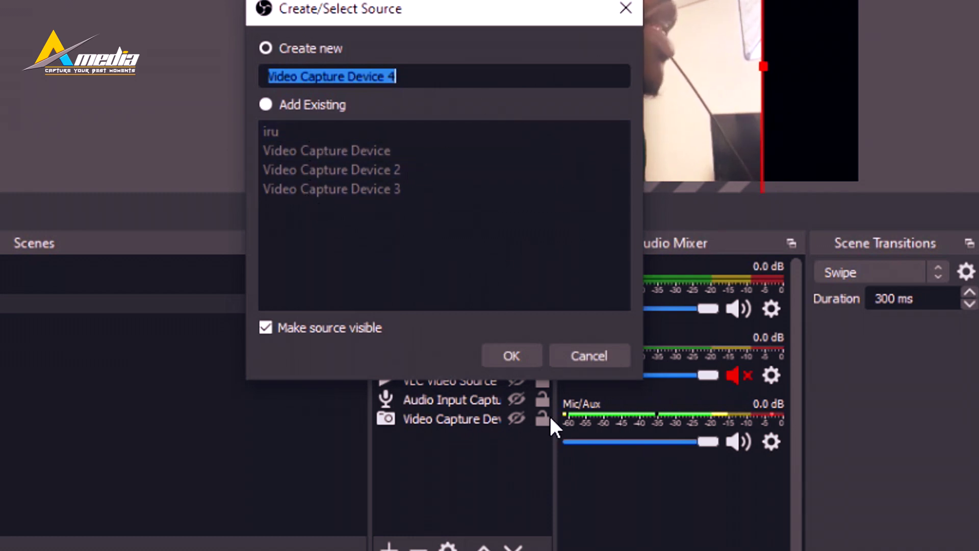
key("Return")
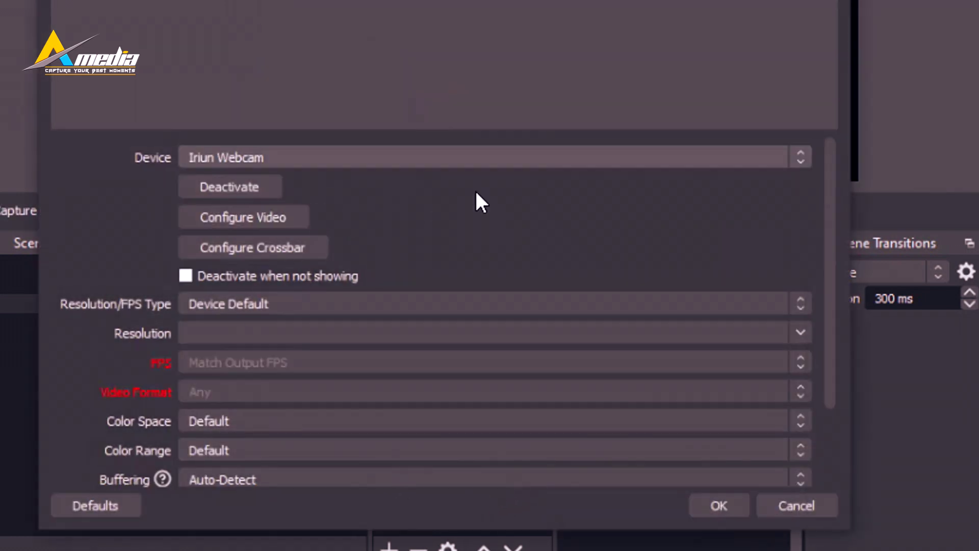
key("alt+Down")
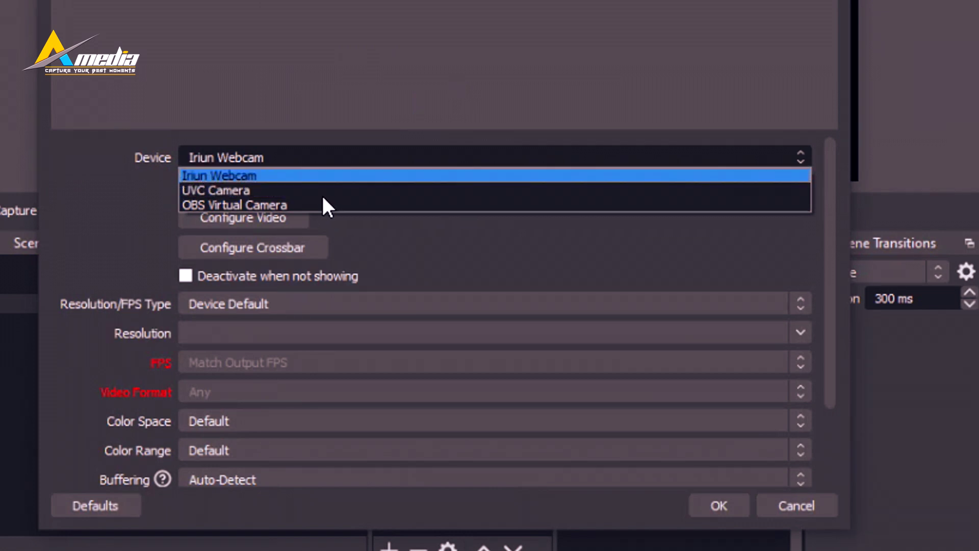
key("Return")
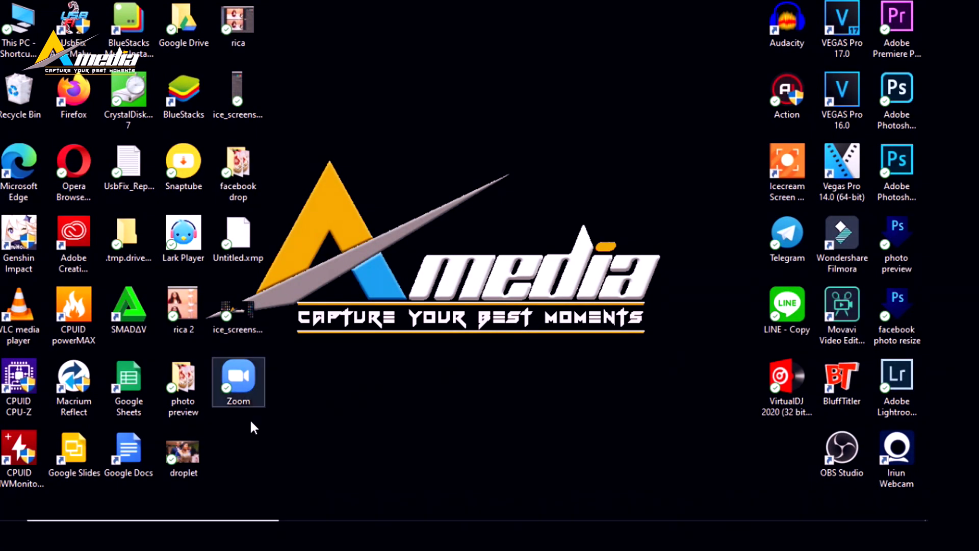
Step: Launch Zoom from the desktop and start a New Meeting
double_click(246, 410)
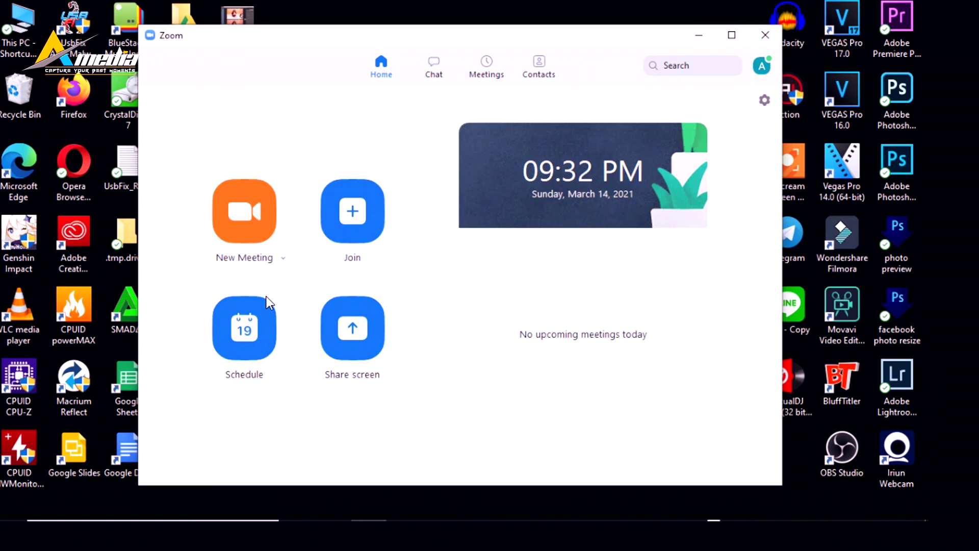
left_click(265, 240)
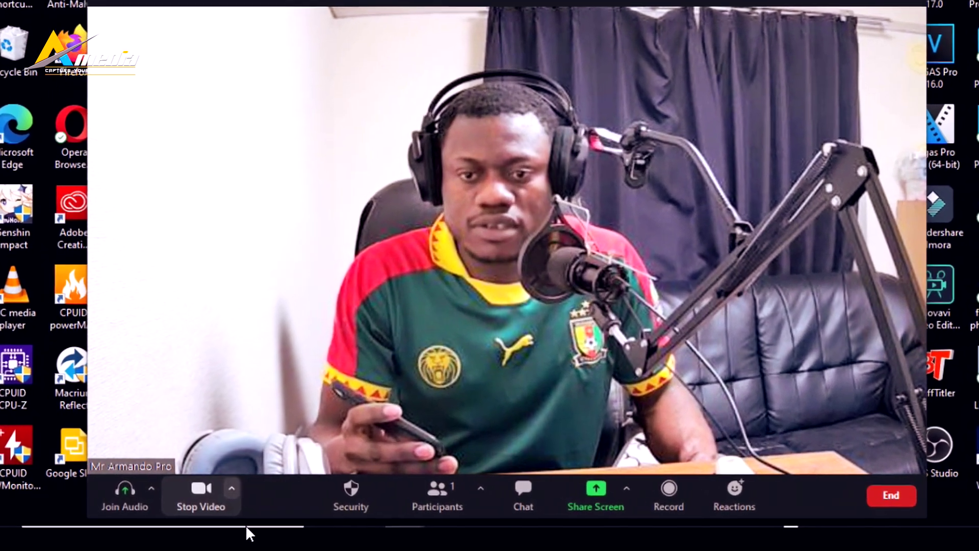
Step: Switch the Zoom camera from UVC Camera to Iriun Webcam in Video Settings
left_click(231, 489)
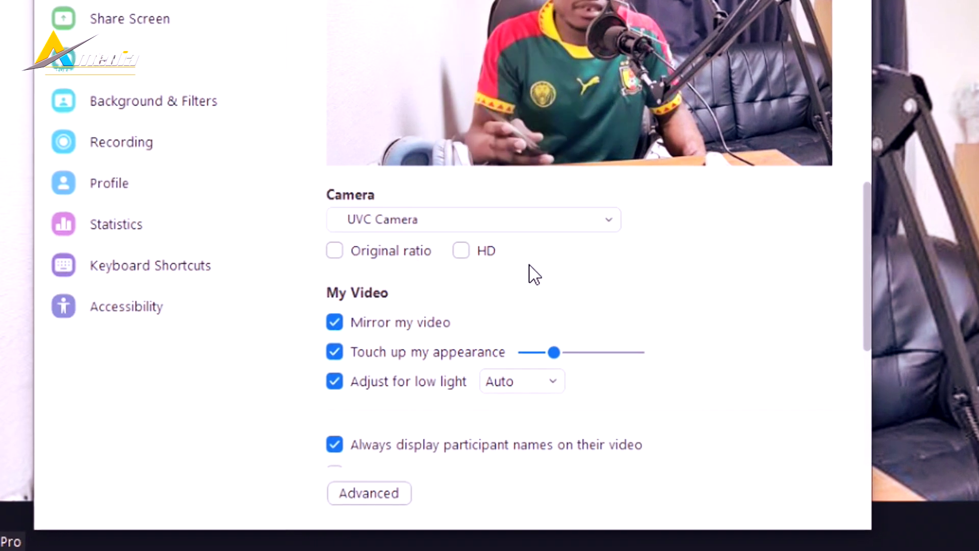
key("alt+Down")
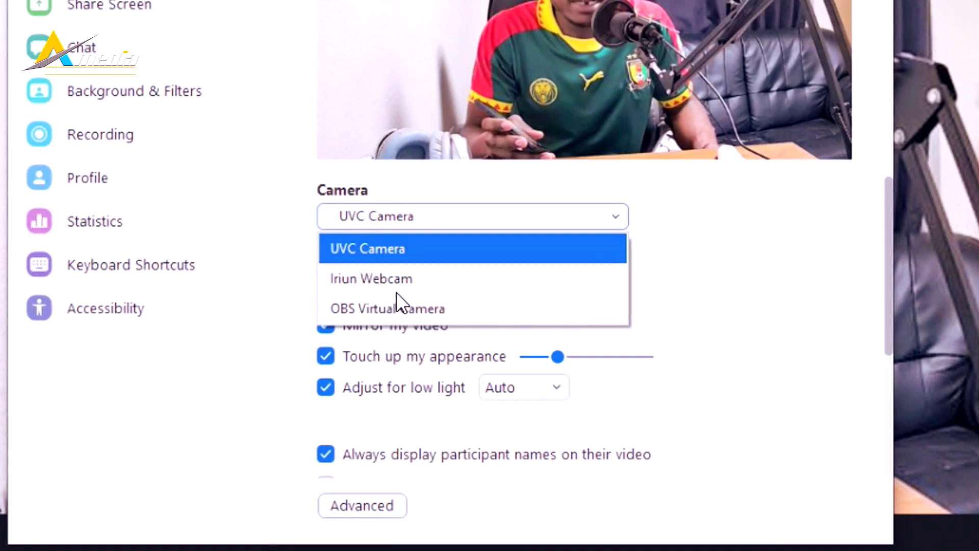
key("Return")
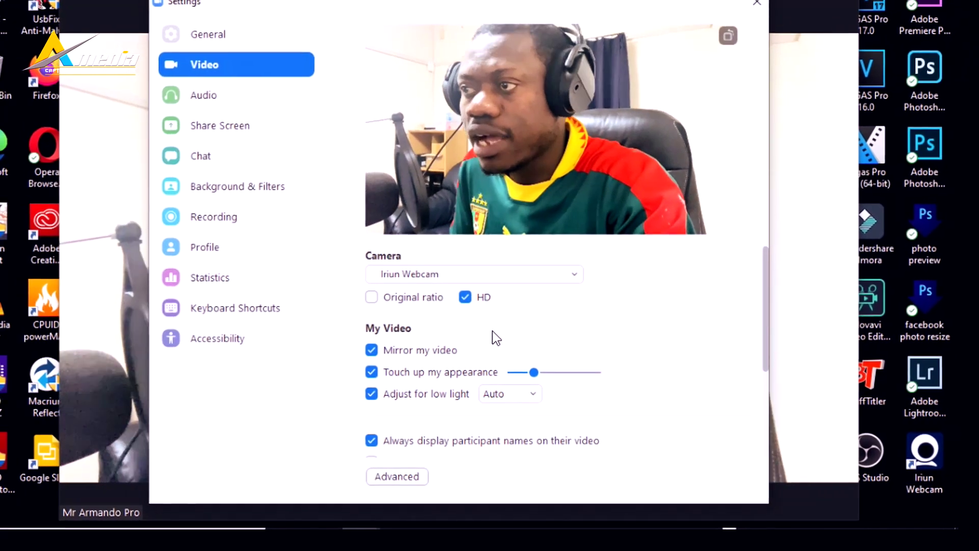
Step: Review the Zoom video settings and close the Settings window
scroll(809, 295, "down", 3)
scroll(799, 320, "up", 2)
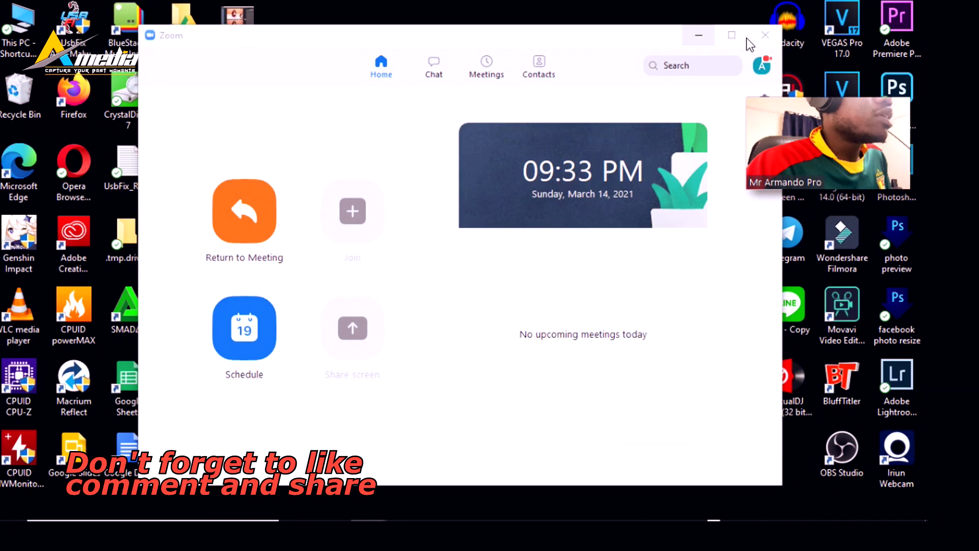
left_click(746, 37)
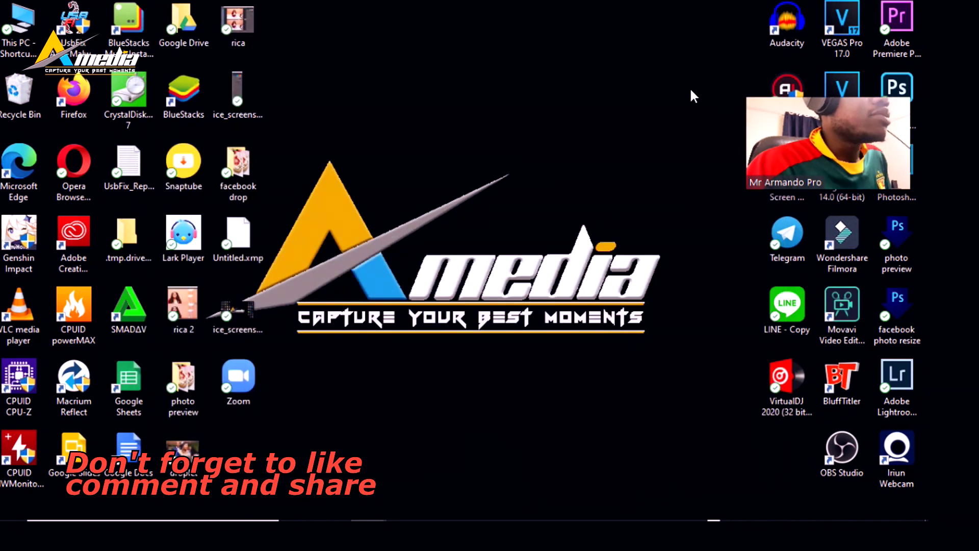